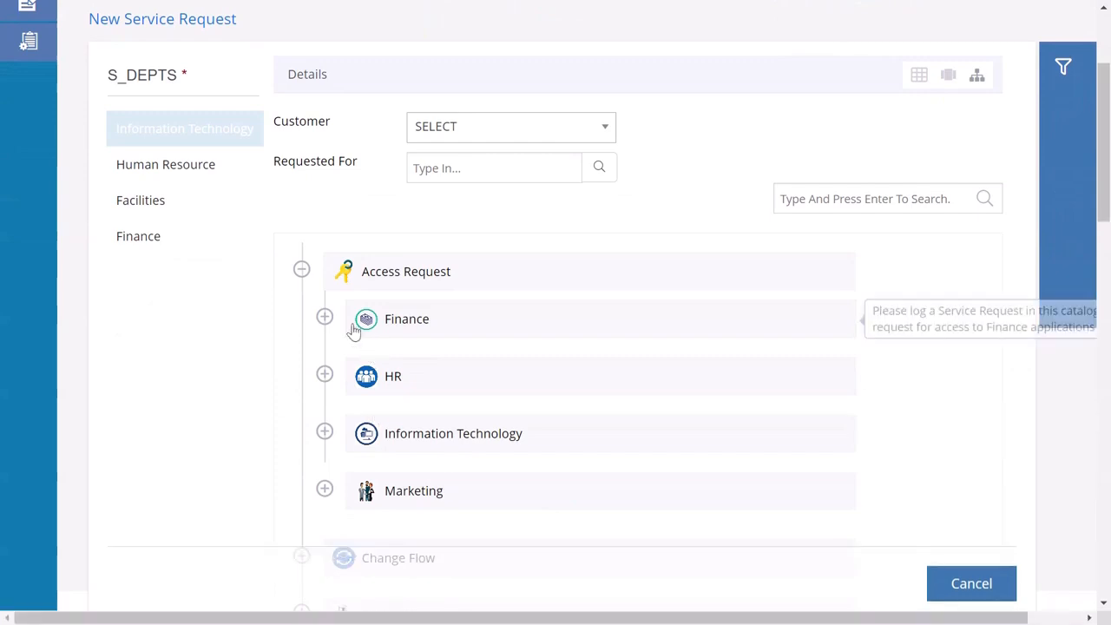
Step: Expand the Finance subcategory under Access Request in the service catalog tree and look over its request items
{"action": "left_click", "coordinate": [324, 317]}
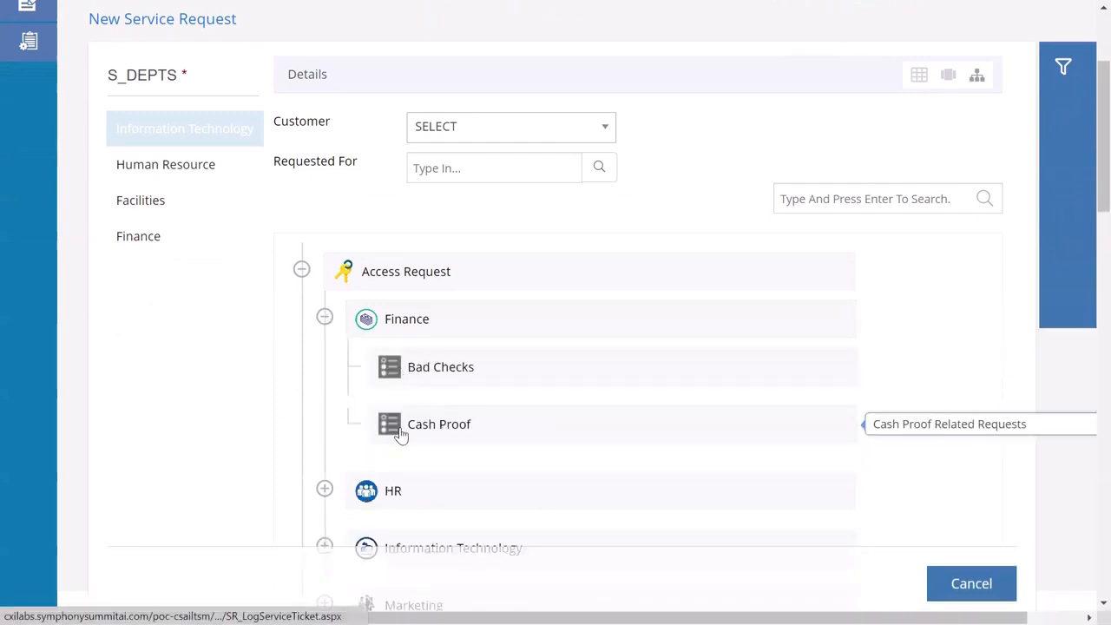
{"action": "scroll", "coordinate": [404, 429], "scroll_direction": "down", "scroll_amount": 5}
{"action": "scroll", "coordinate": [406, 431], "scroll_direction": "up", "scroll_amount": 6}
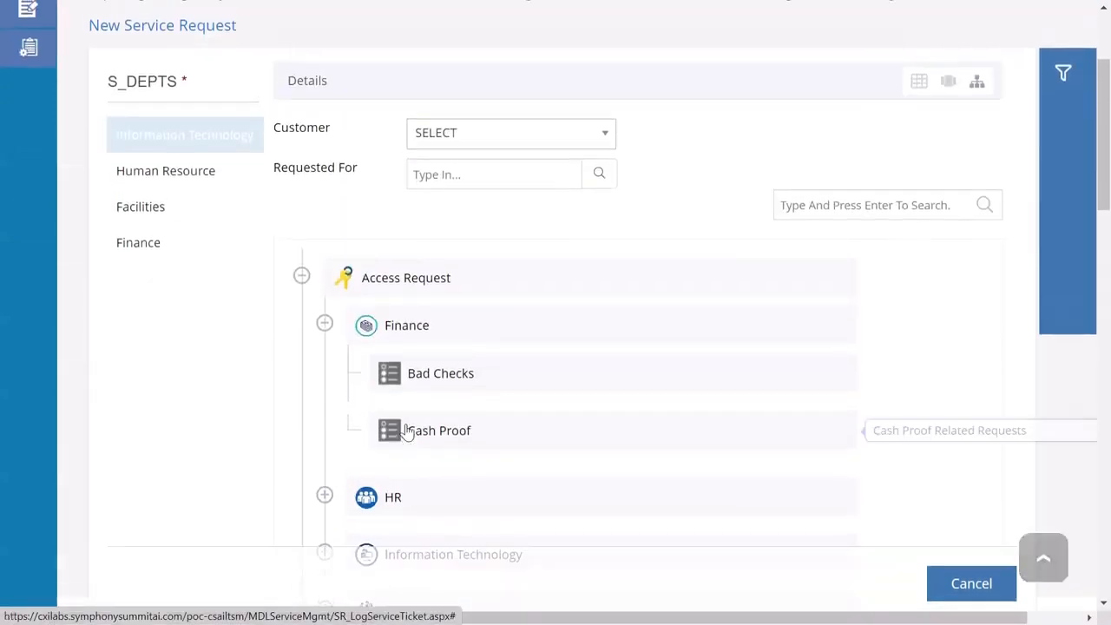
{"action": "scroll", "coordinate": [407, 431], "scroll_direction": "up", "scroll_amount": 2}
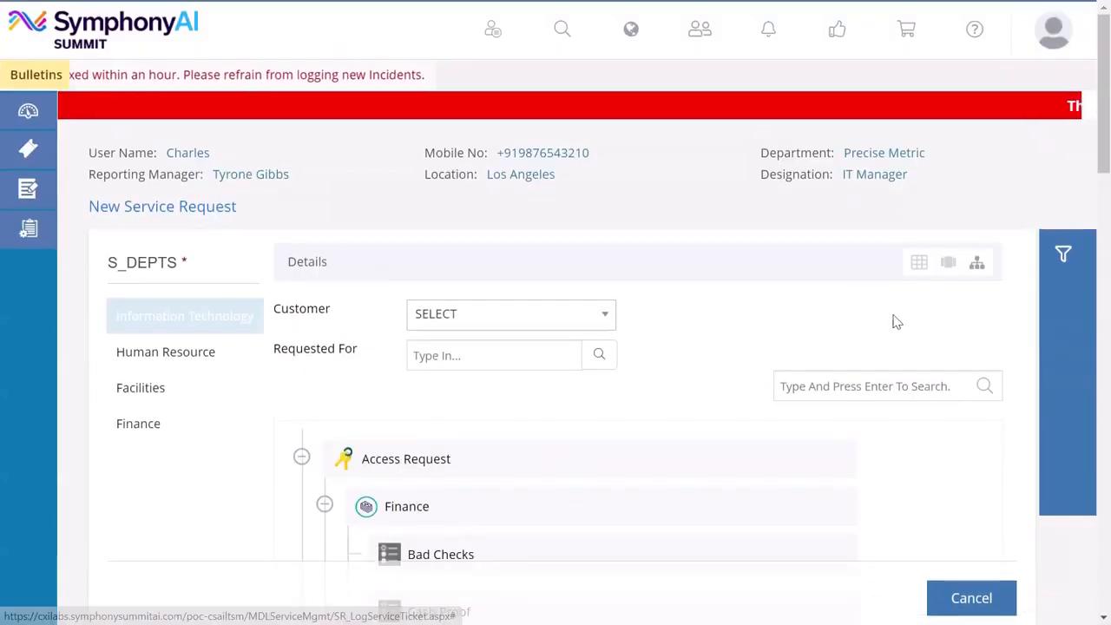
Step: Display the service catalog as a carousel and as a grid to browse the Information Technology categories
{"action": "left_click", "coordinate": [951, 265]}
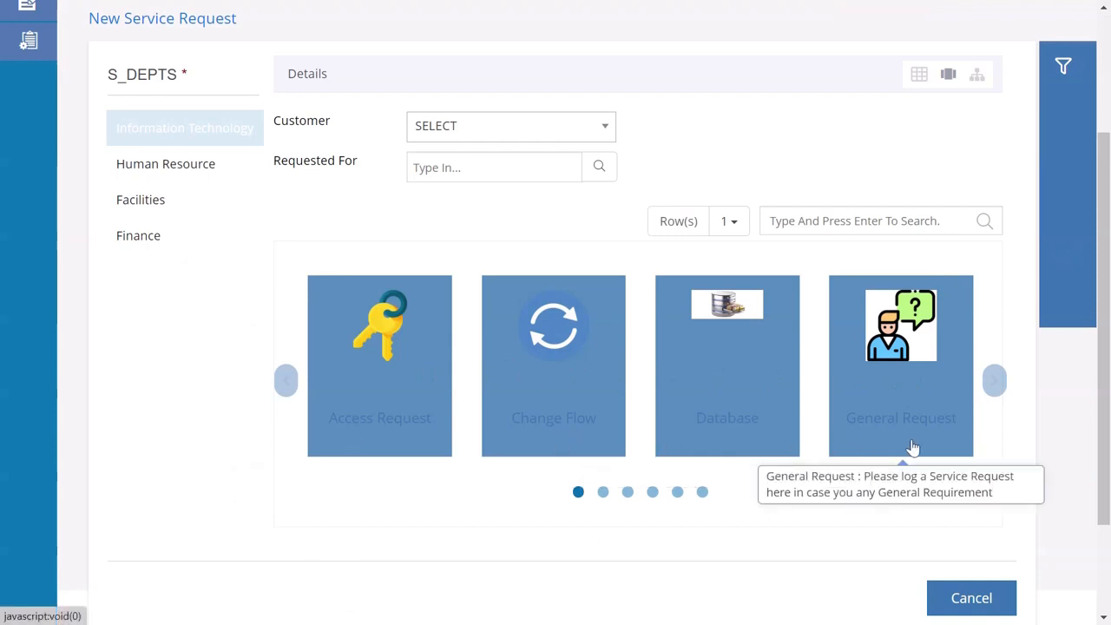
{"action": "left_click", "coordinate": [920, 75]}
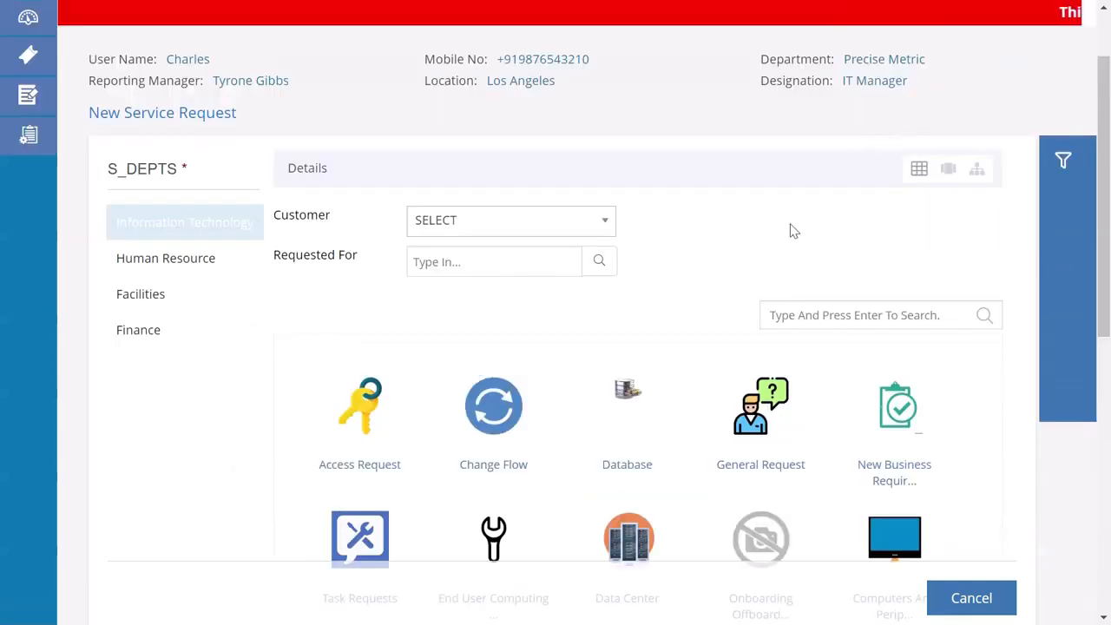
{"action": "scroll", "coordinate": [791, 231], "scroll_direction": "down", "scroll_amount": 2}
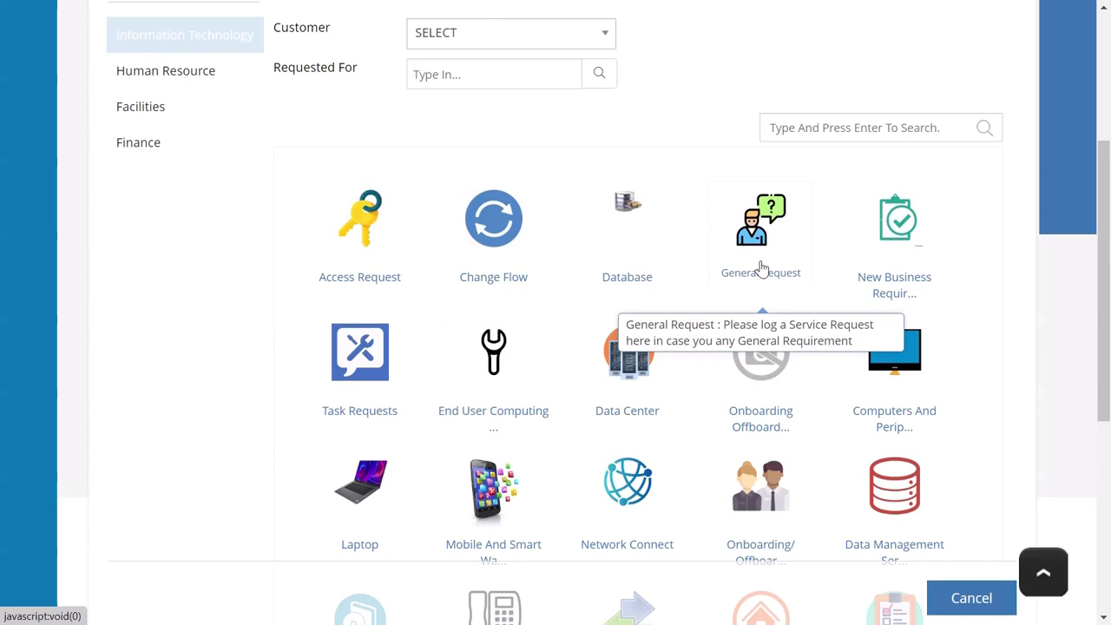
{"action": "left_click", "coordinate": [807, 127]}
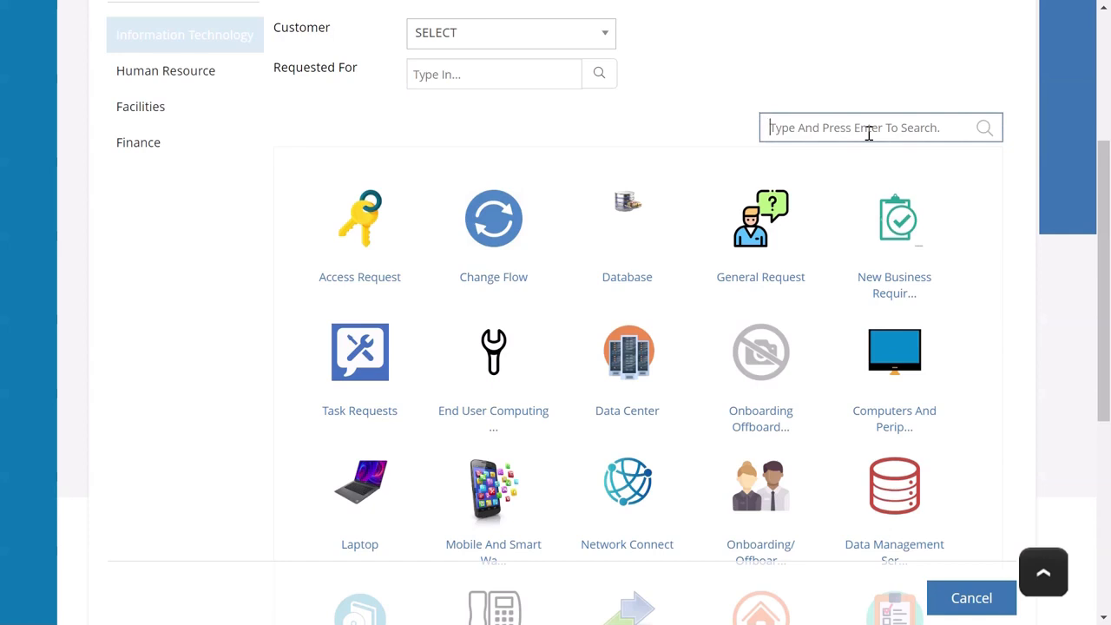
Step: Enable the Entitled Service filter for the catalog and choose "software related requests" as the Catalog Type
{"action": "scroll", "coordinate": [869, 132], "scroll_direction": "up", "scroll_amount": 3}
{"action": "left_click", "coordinate": [1063, 165]}
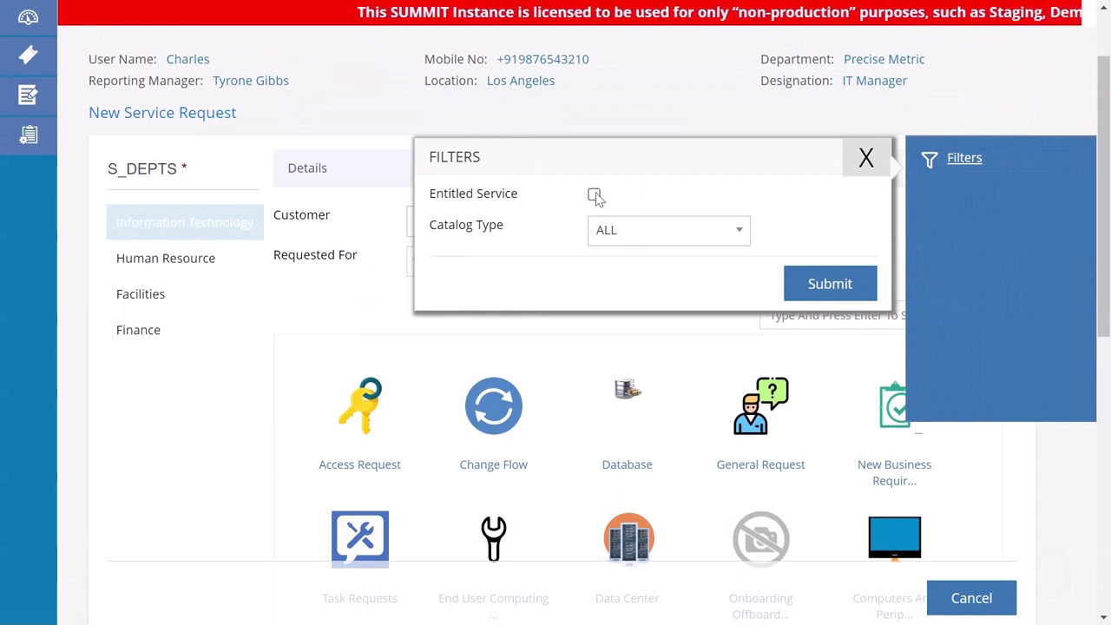
{"action": "left_click", "coordinate": [596, 196]}
{"action": "left_click", "coordinate": [657, 234]}
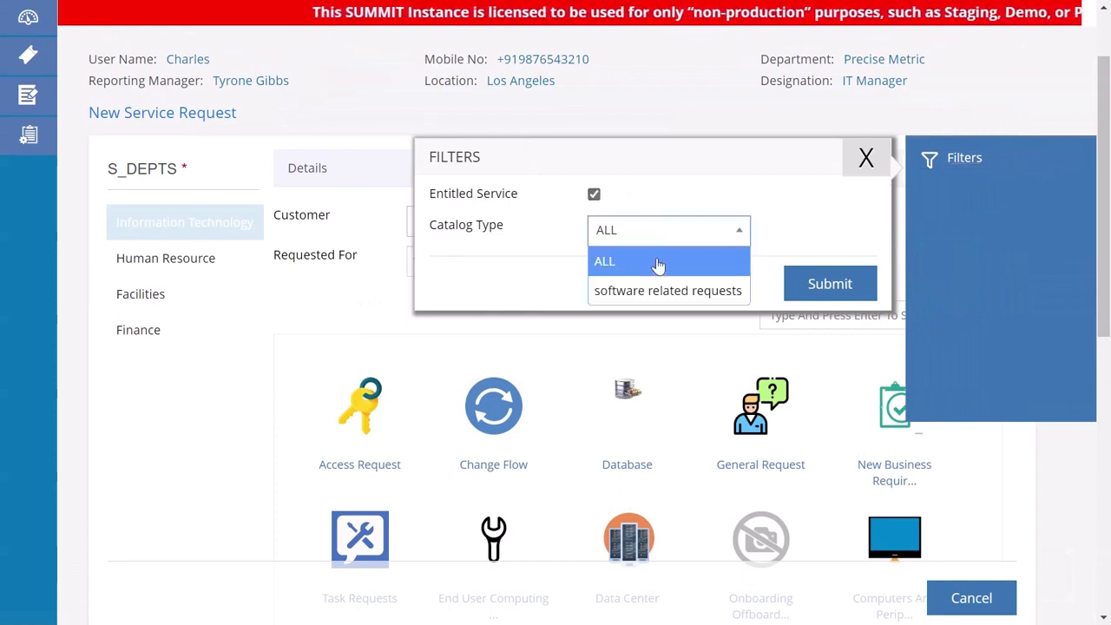
{"action": "left_click", "coordinate": [667, 290]}
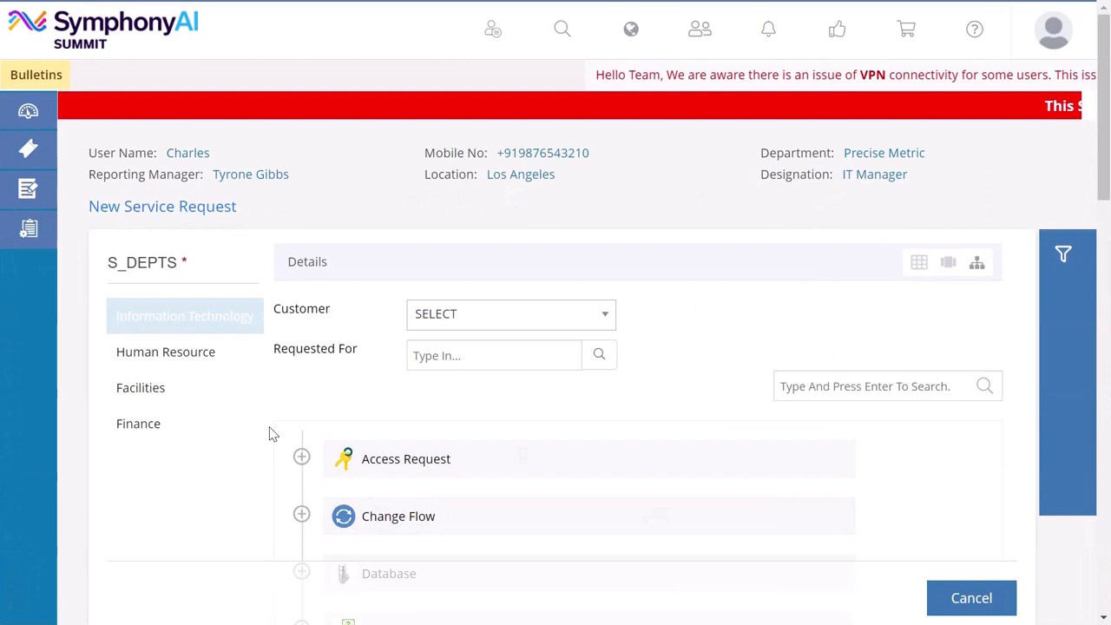
Step: Set Requested For to the matching Precise Metric user in the new service request
{"action": "scroll", "coordinate": [272, 432], "scroll_direction": "down", "scroll_amount": 3}
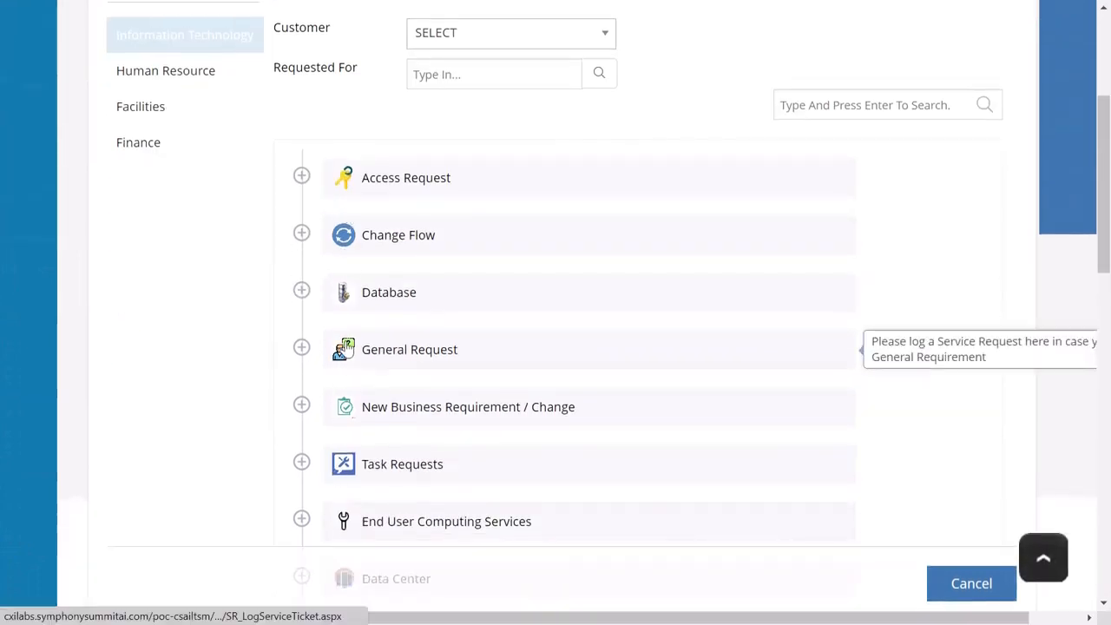
{"action": "scroll", "coordinate": [254, 428], "scroll_direction": "up", "scroll_amount": 3}
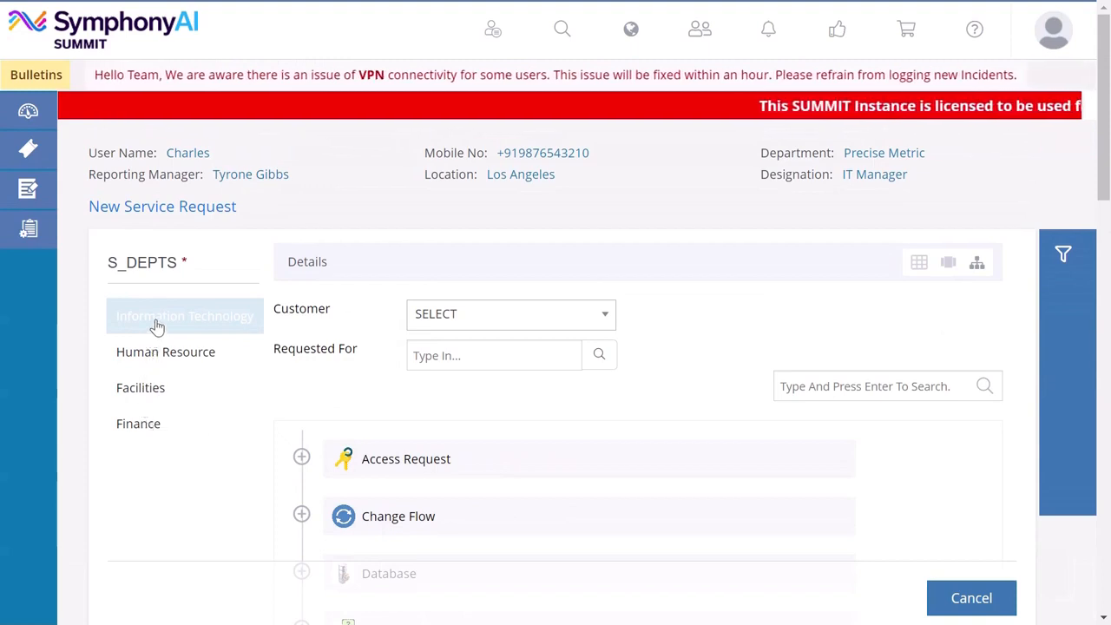
{"action": "left_click", "coordinate": [465, 350]}
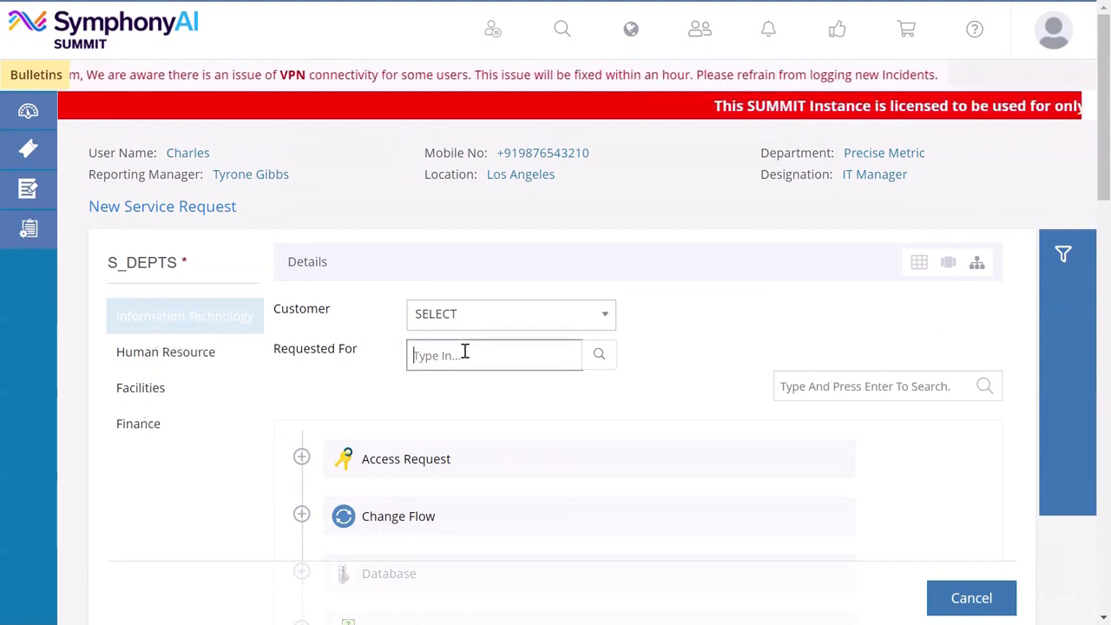
{"action": "type", "text": "charles"}
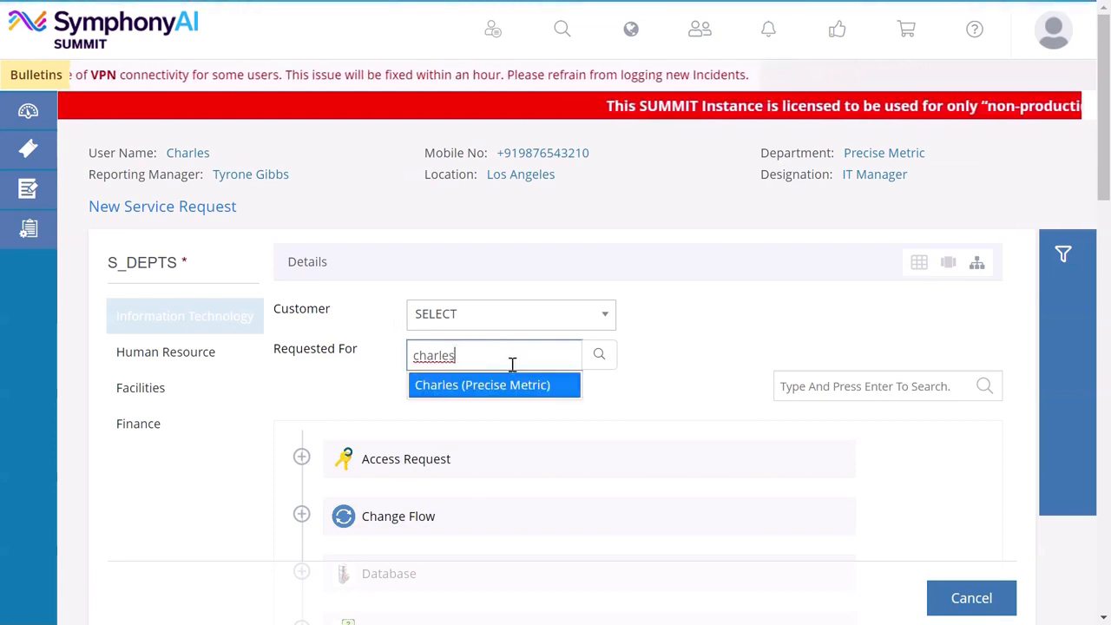
{"action": "left_click", "coordinate": [495, 386]}
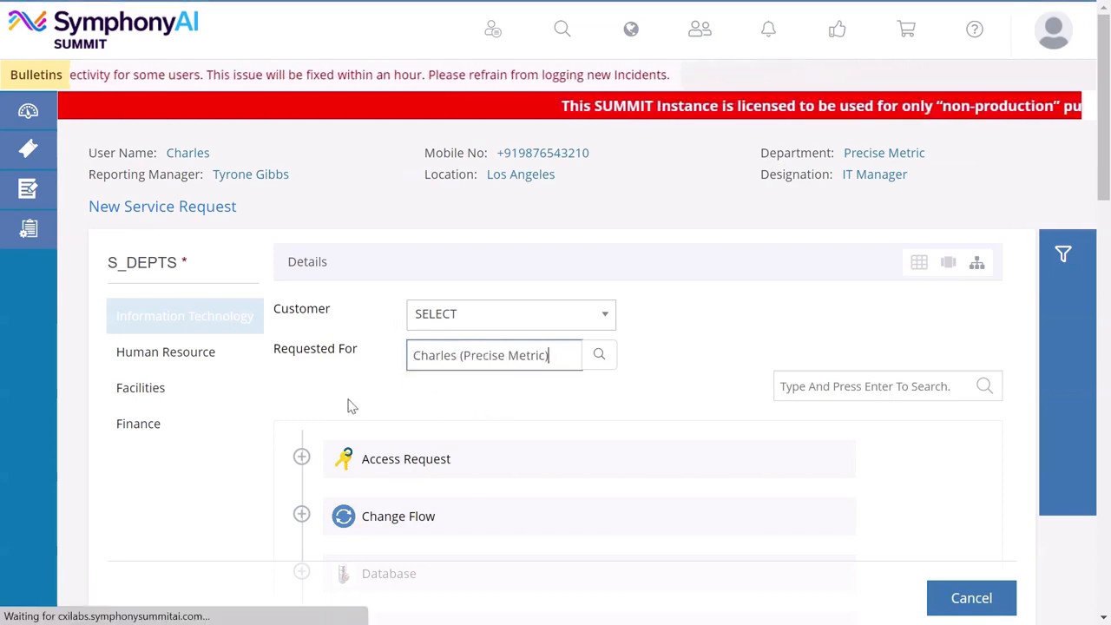
Step: Expand the Laptop category in the catalog tree and open the Macbook Pro service request form
{"action": "scroll", "coordinate": [298, 402], "scroll_direction": "down", "scroll_amount": 8}
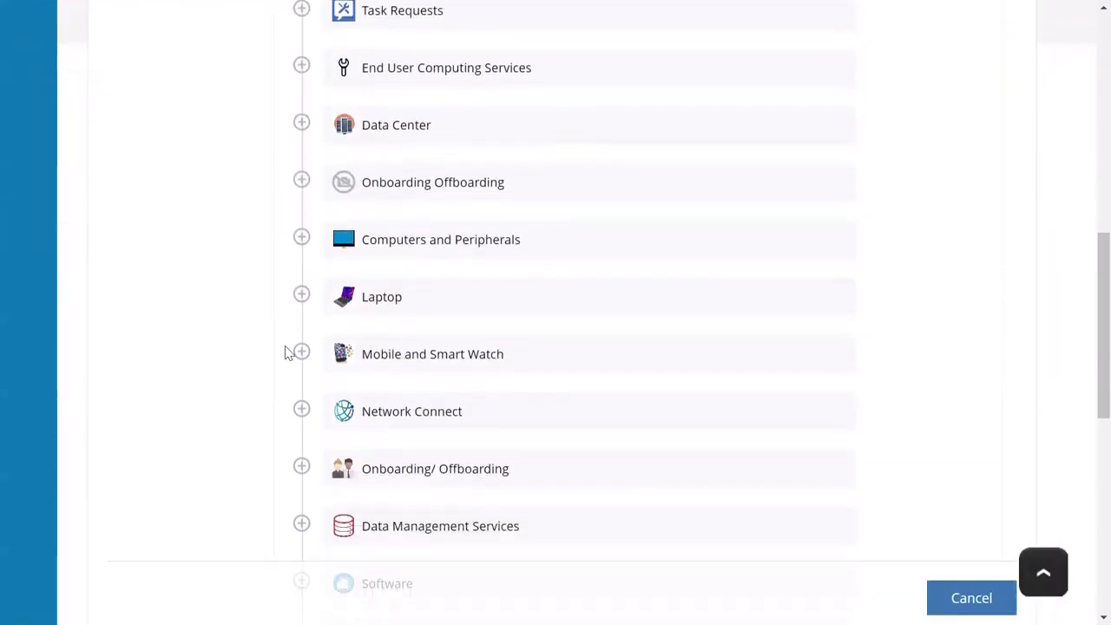
{"action": "left_click", "coordinate": [302, 237]}
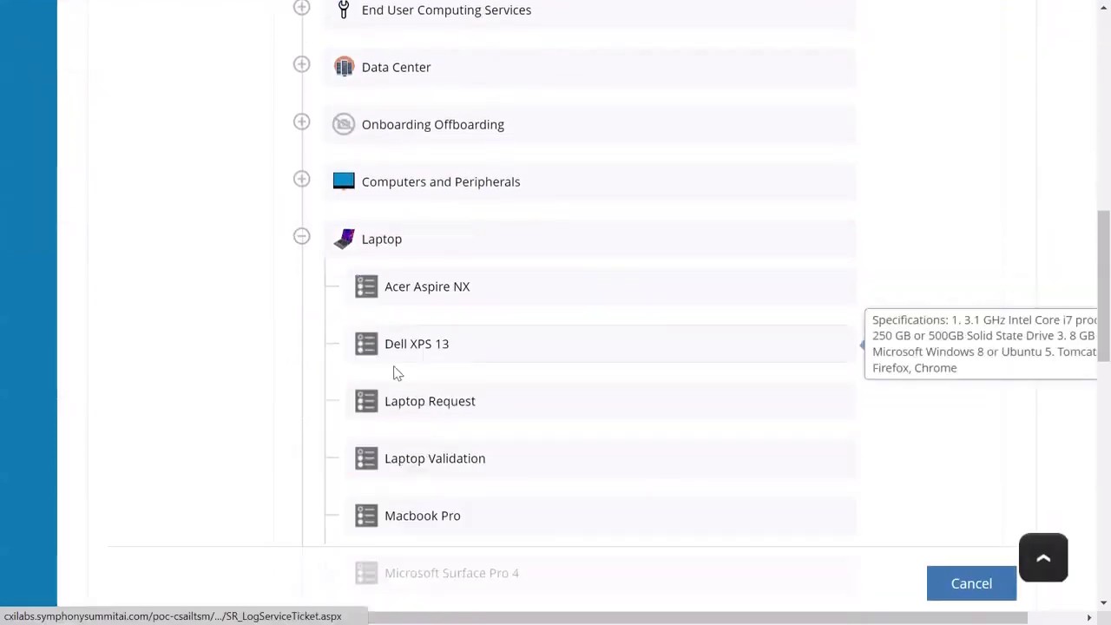
{"action": "mouse_move", "coordinate": [409, 518]}
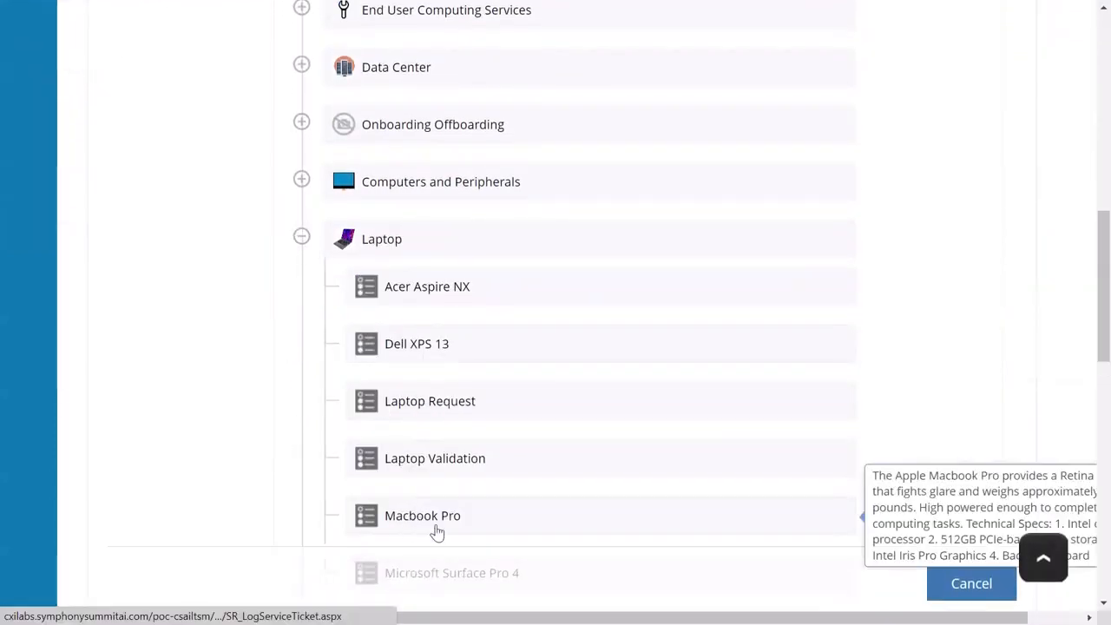
{"action": "left_click", "coordinate": [436, 527]}
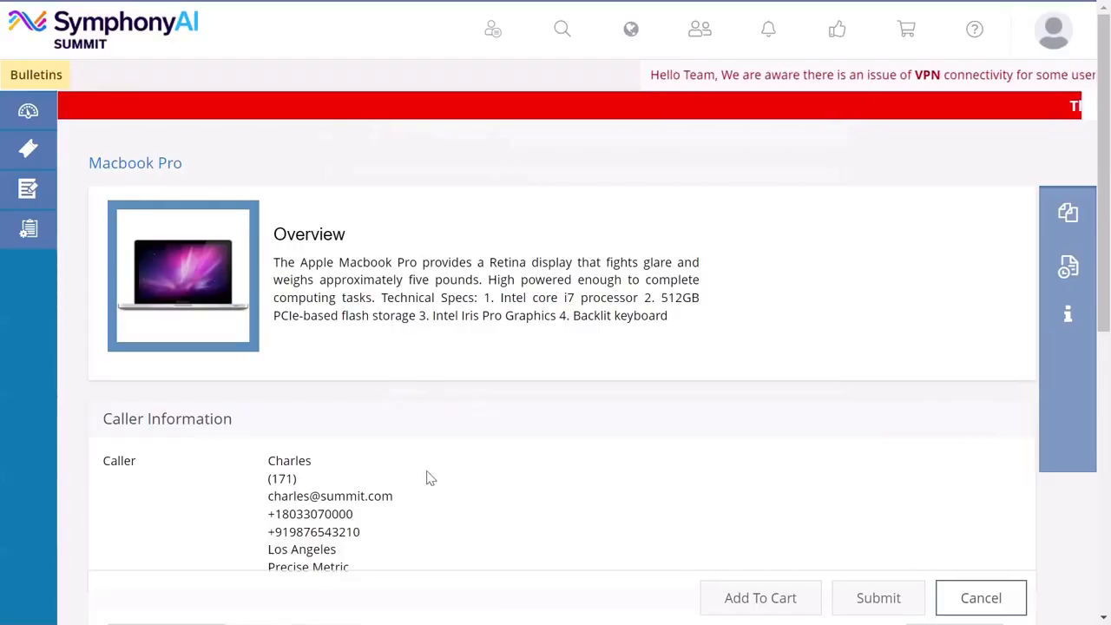
Step: Look through the Macbook Pro request form and check its support documents
{"action": "scroll", "coordinate": [632, 476], "scroll_direction": "down", "scroll_amount": 5}
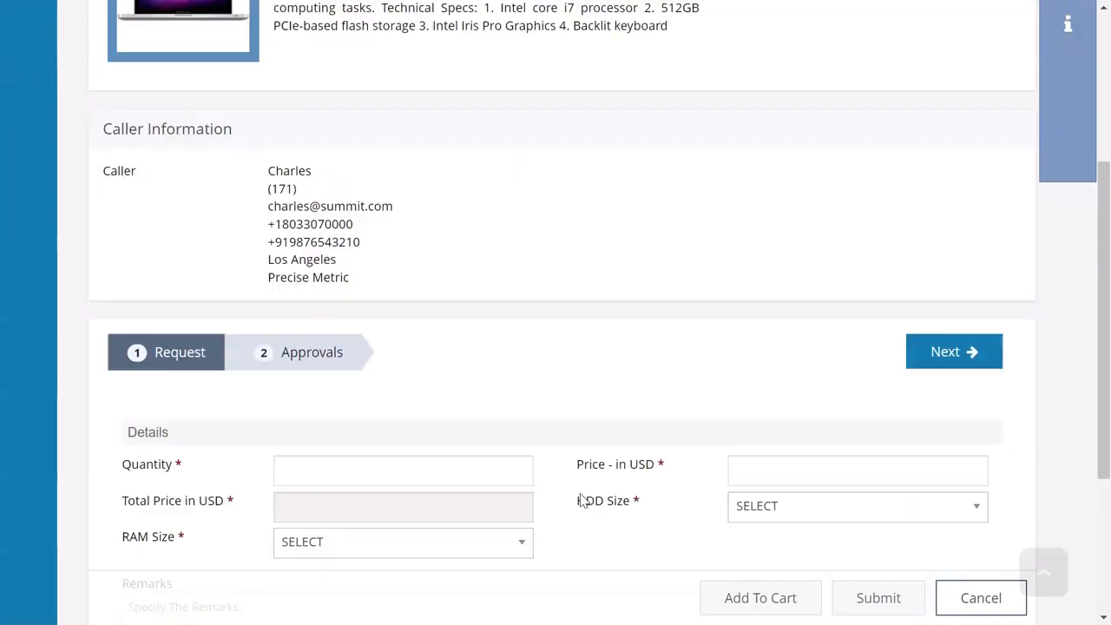
{"action": "scroll", "coordinate": [585, 407], "scroll_direction": "up", "scroll_amount": 5}
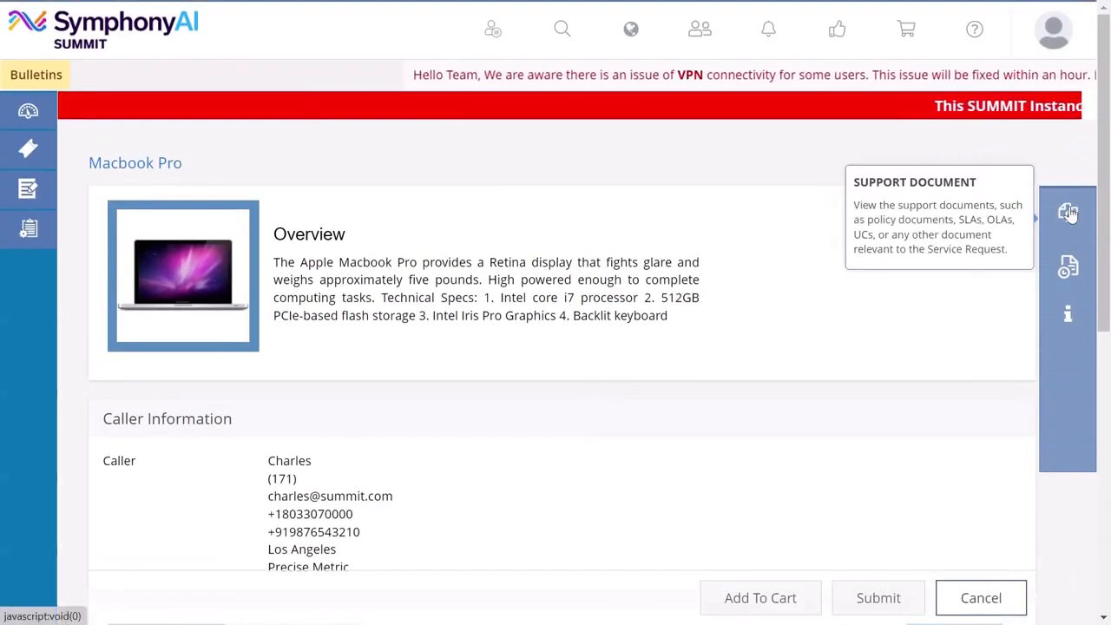
{"action": "mouse_move", "coordinate": [1066, 214]}
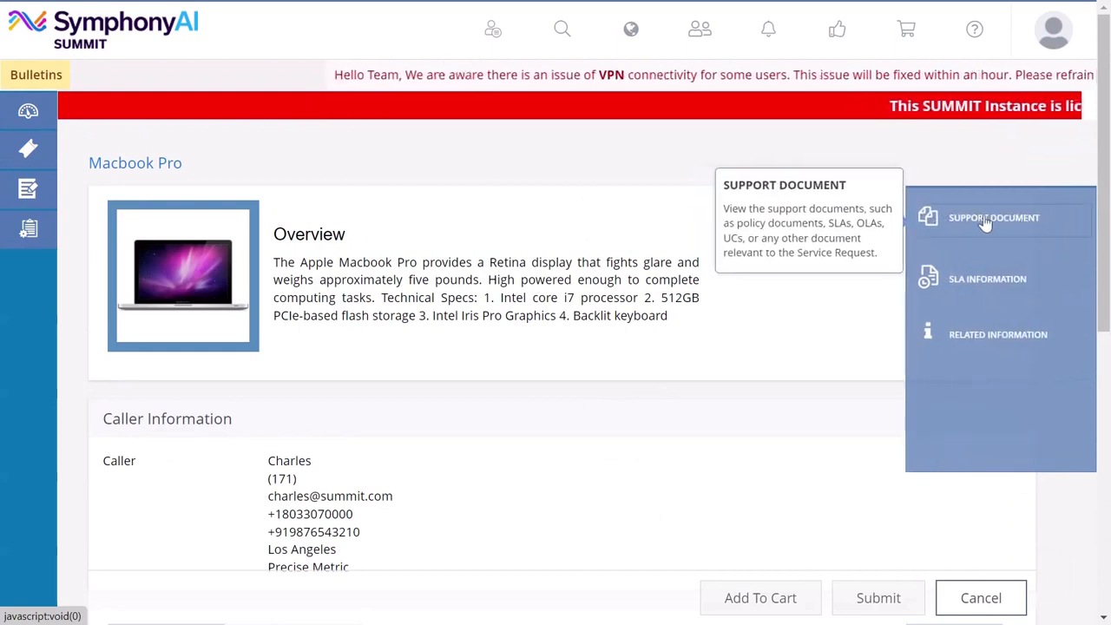
{"action": "left_click", "coordinate": [990, 218]}
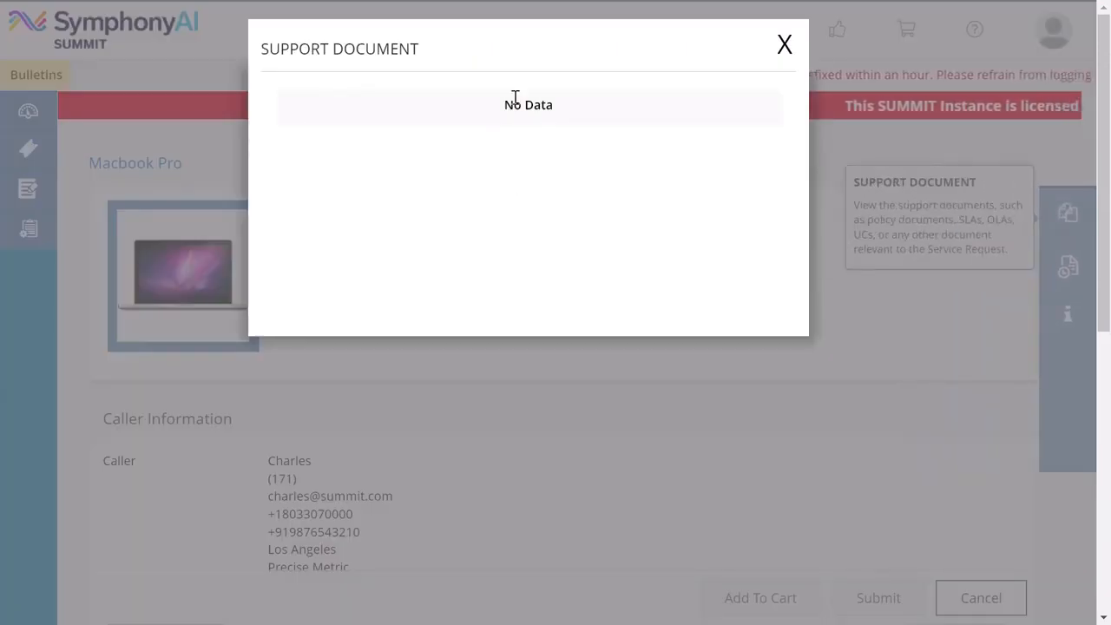
{"action": "left_click", "coordinate": [784, 45]}
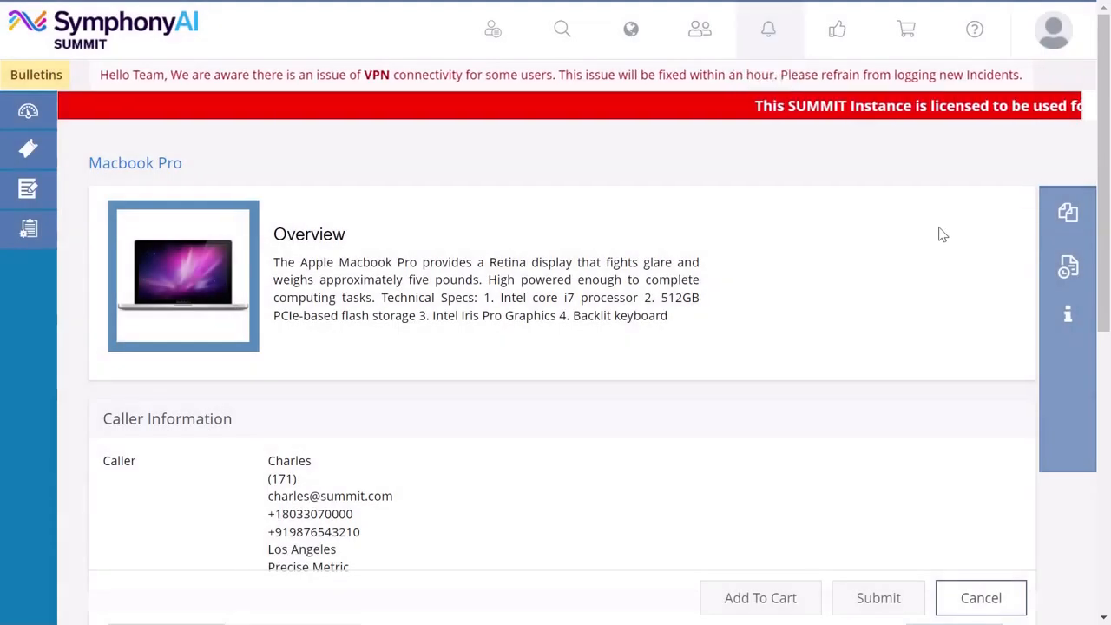
Step: View the SLA information and the related information for the Macbook Pro request, closing each window
{"action": "left_click", "coordinate": [1069, 270]}
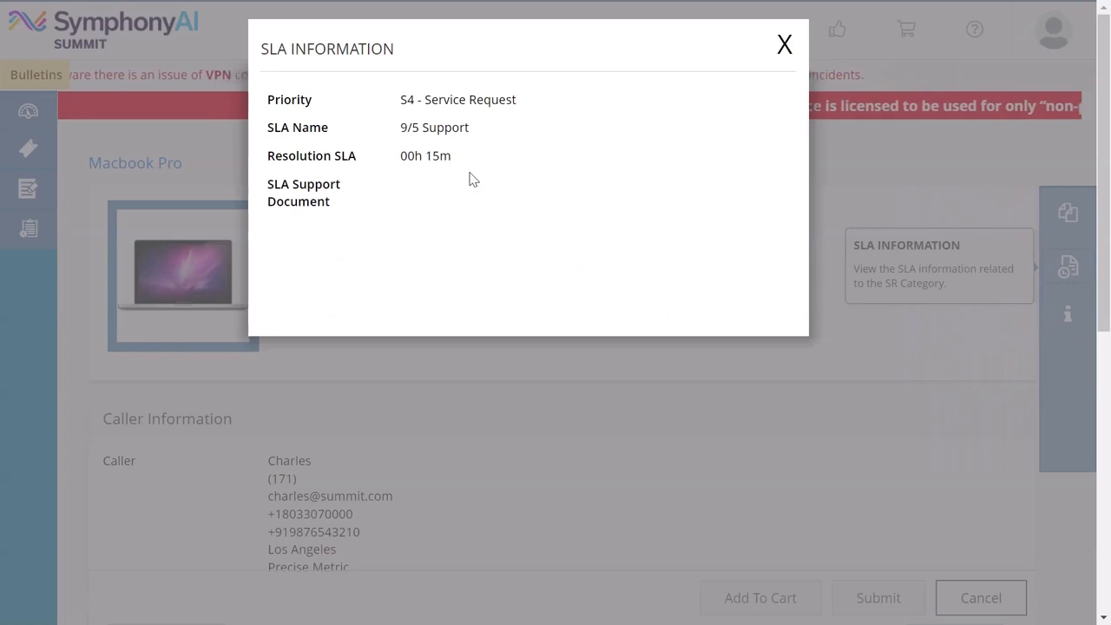
{"action": "left_click", "coordinate": [785, 47]}
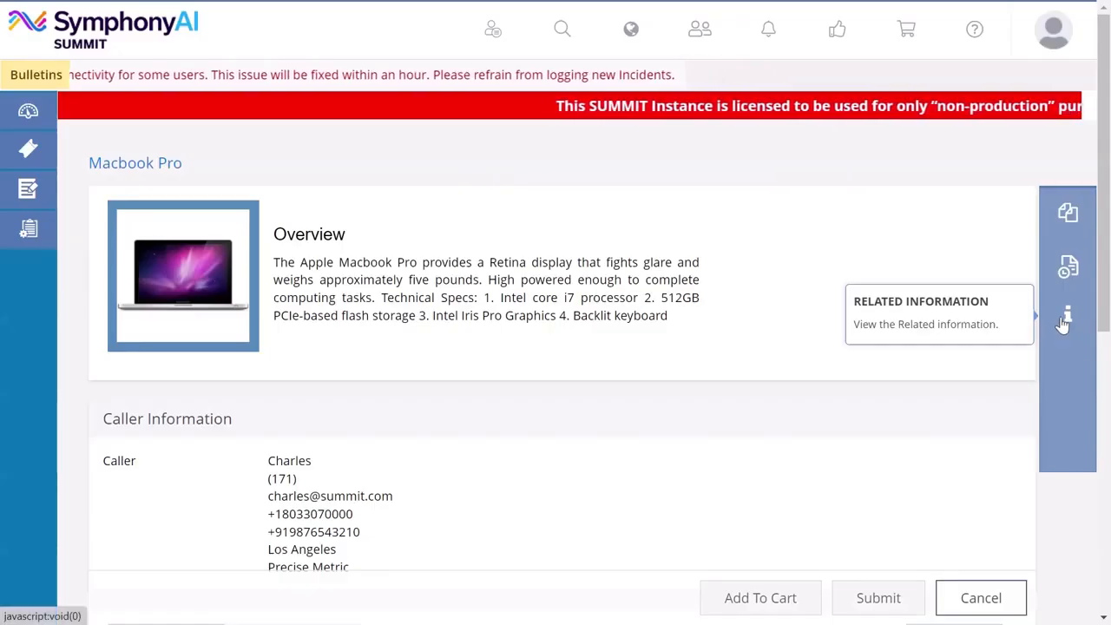
{"action": "left_click", "coordinate": [1064, 317]}
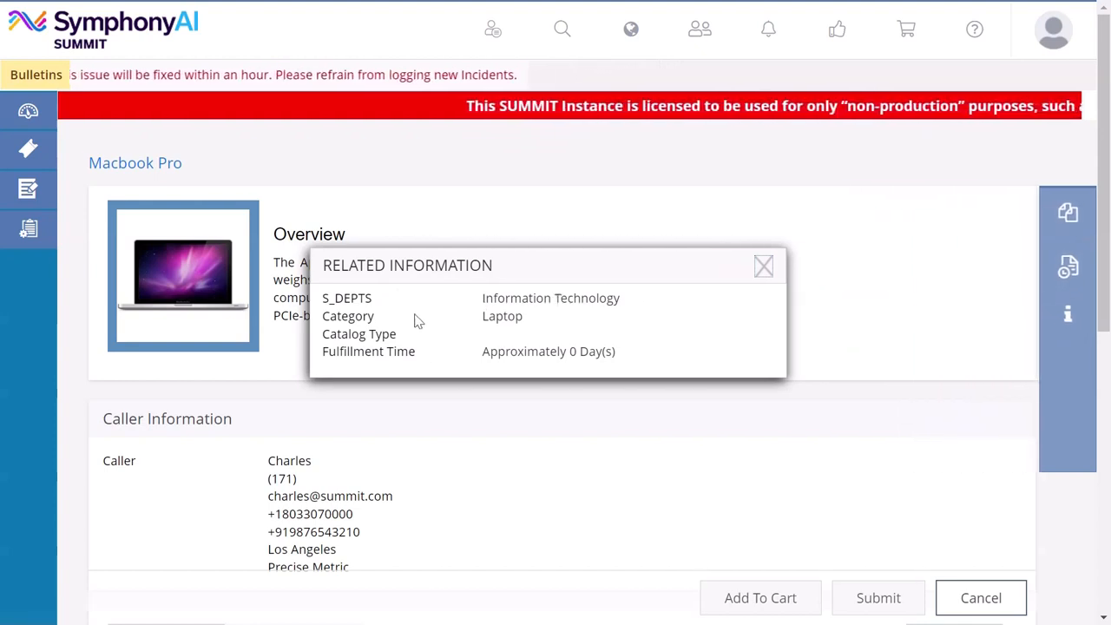
{"action": "left_click", "coordinate": [764, 267]}
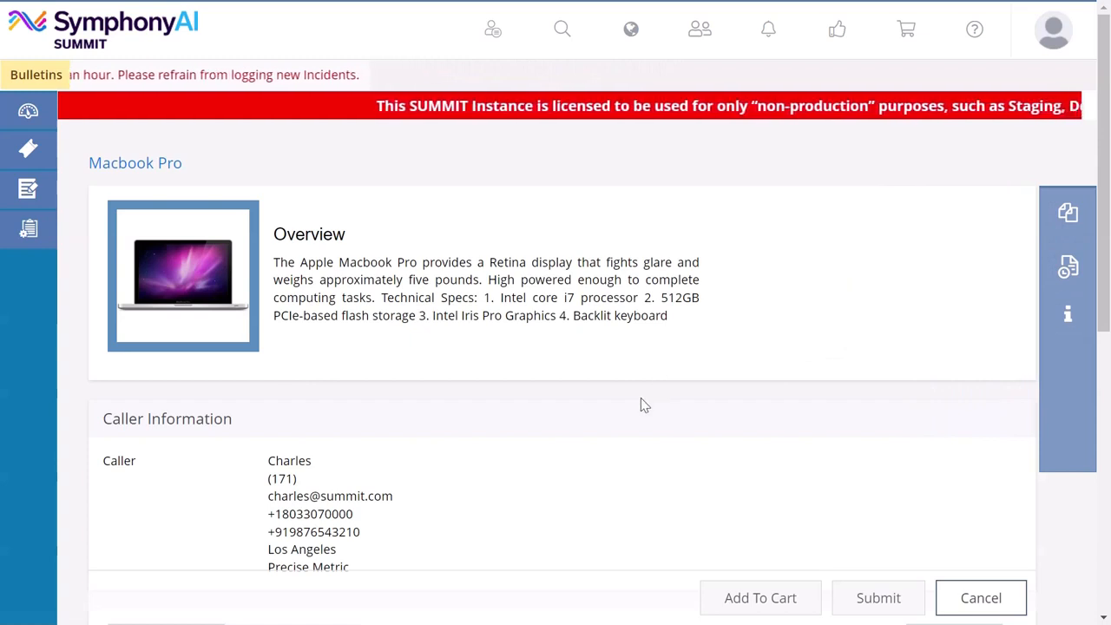
Step: Fill in the request details with Quantity 1, Price 15 USD, HDD Size 1 TB and RAM Size 16 GB
{"action": "scroll", "coordinate": [642, 403], "scroll_direction": "down", "scroll_amount": 5}
{"action": "scroll", "coordinate": [643, 402], "scroll_direction": "down", "scroll_amount": 2}
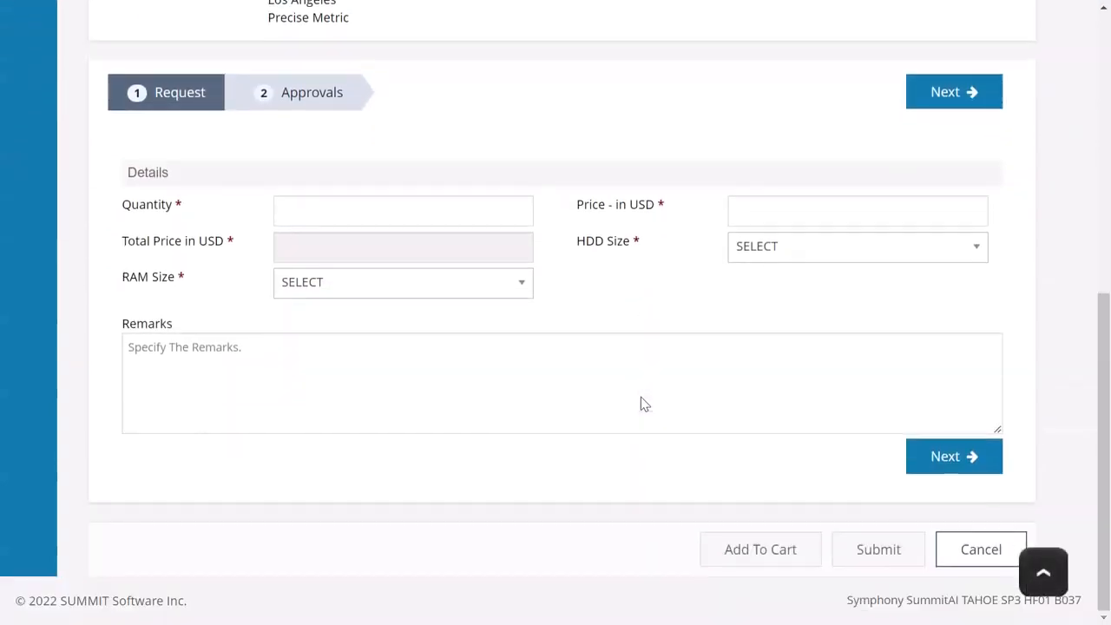
{"action": "left_click", "coordinate": [339, 217]}
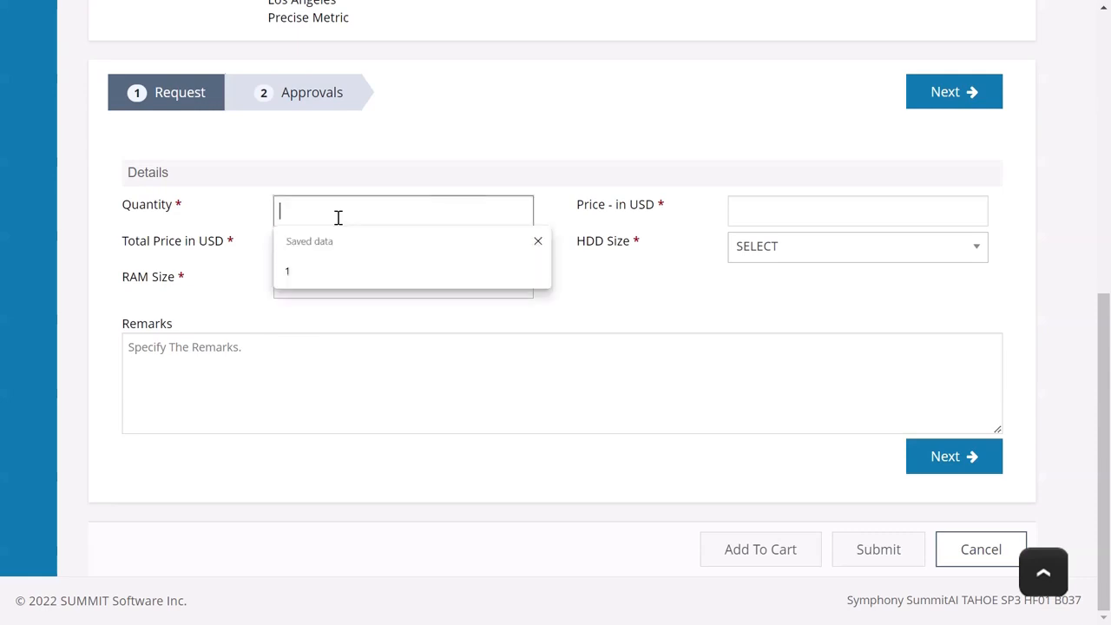
{"action": "type", "text": "1"}
{"action": "left_click", "coordinate": [804, 208]}
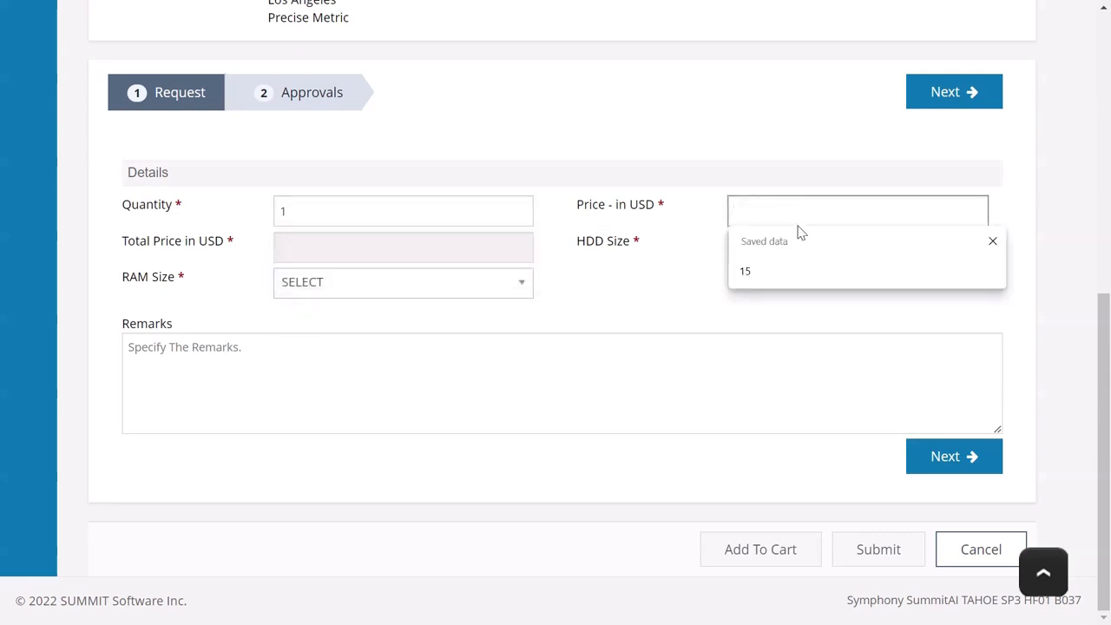
{"action": "left_click", "coordinate": [788, 272]}
{"action": "left_click", "coordinate": [772, 263]}
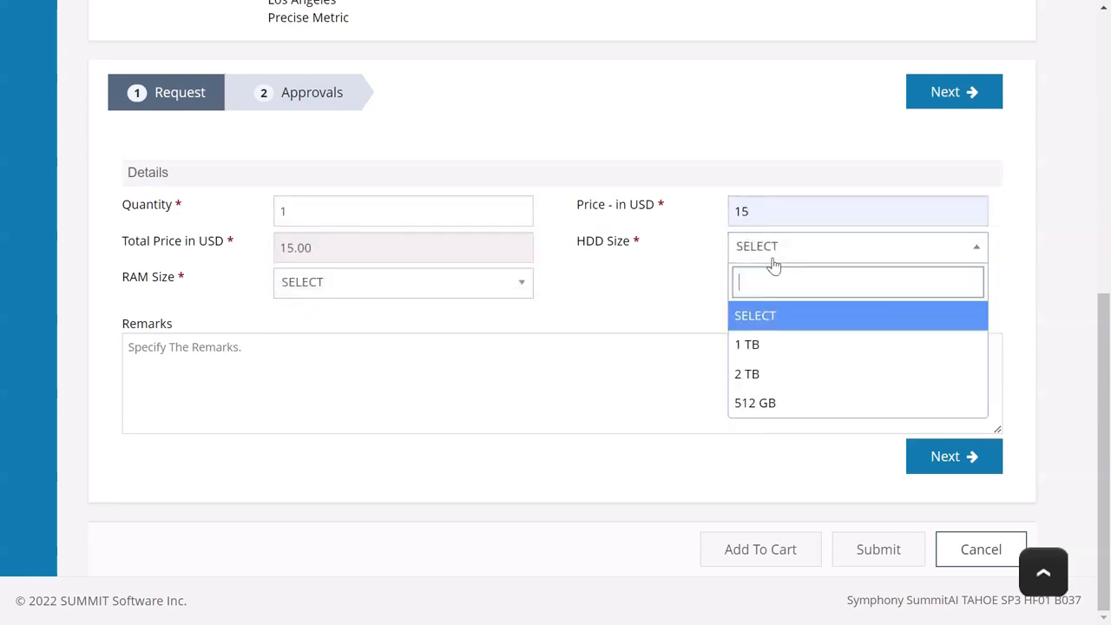
{"action": "left_click", "coordinate": [744, 342]}
{"action": "left_click", "coordinate": [420, 295]}
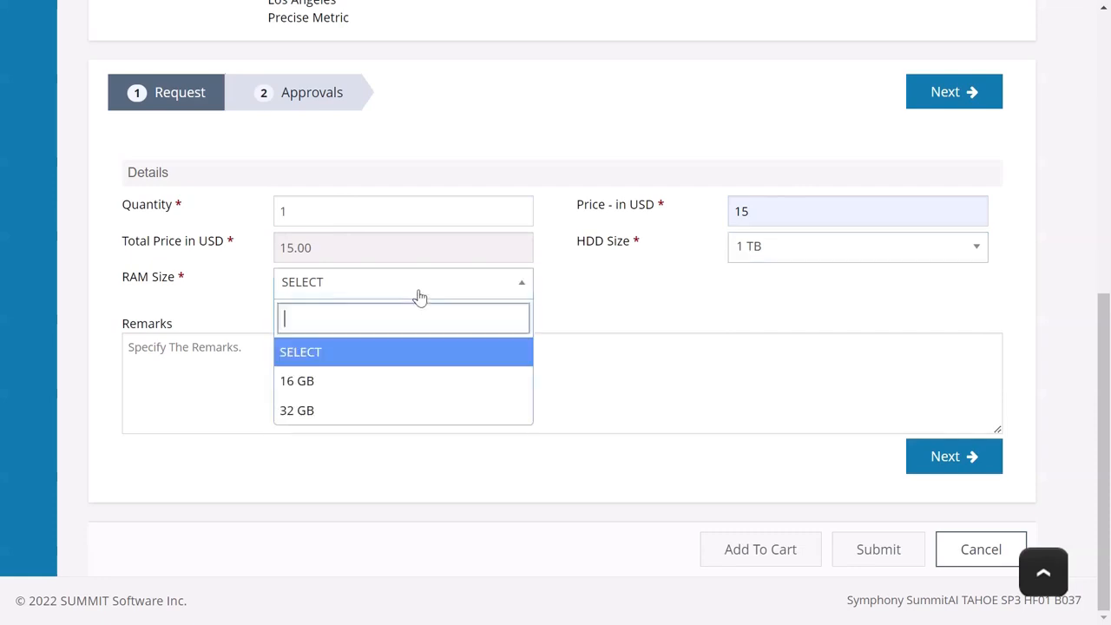
{"action": "left_click", "coordinate": [390, 381]}
Step: Enter the remark "Need laptop by EOD." and submit the service request from its Approvals stage
{"action": "left_click", "coordinate": [331, 369]}
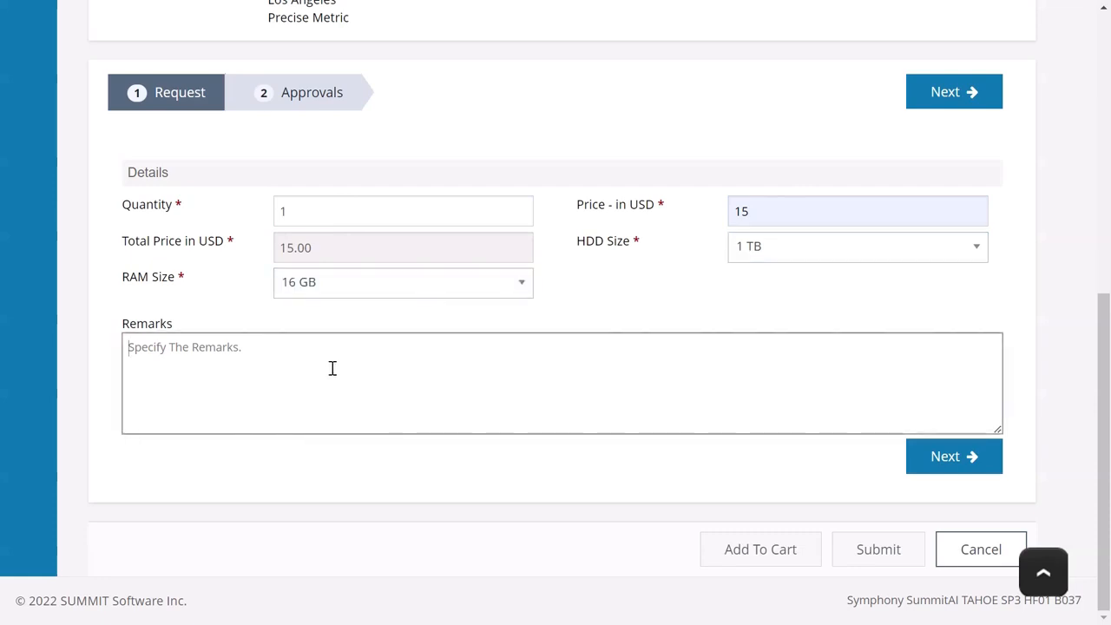
{"action": "type", "text": "Need la"}
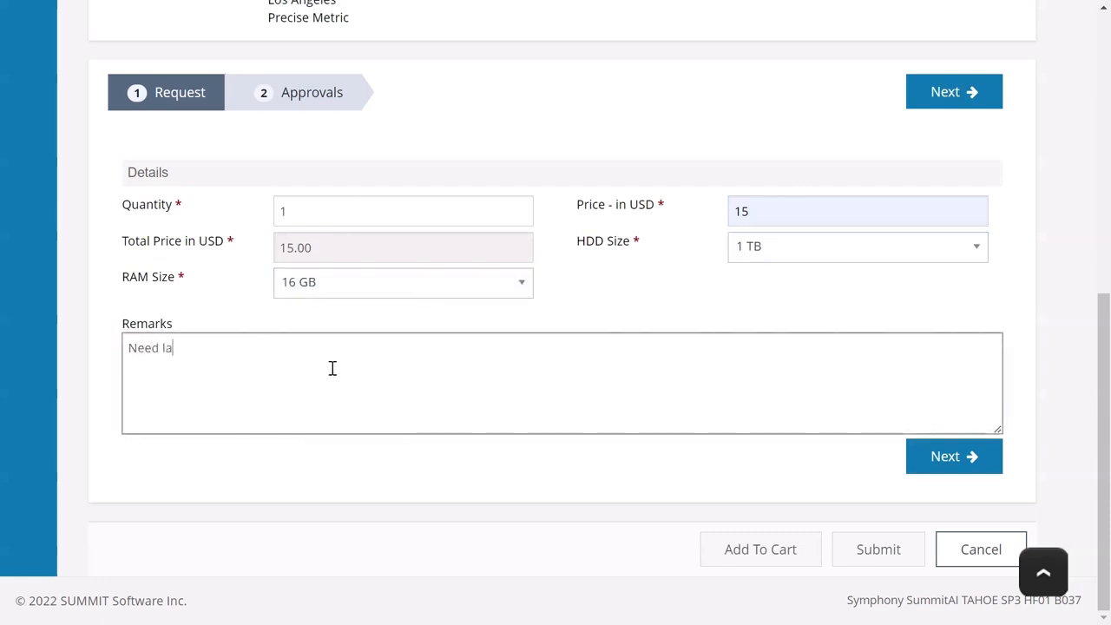
{"action": "type", "text": "ptop by EOD."}
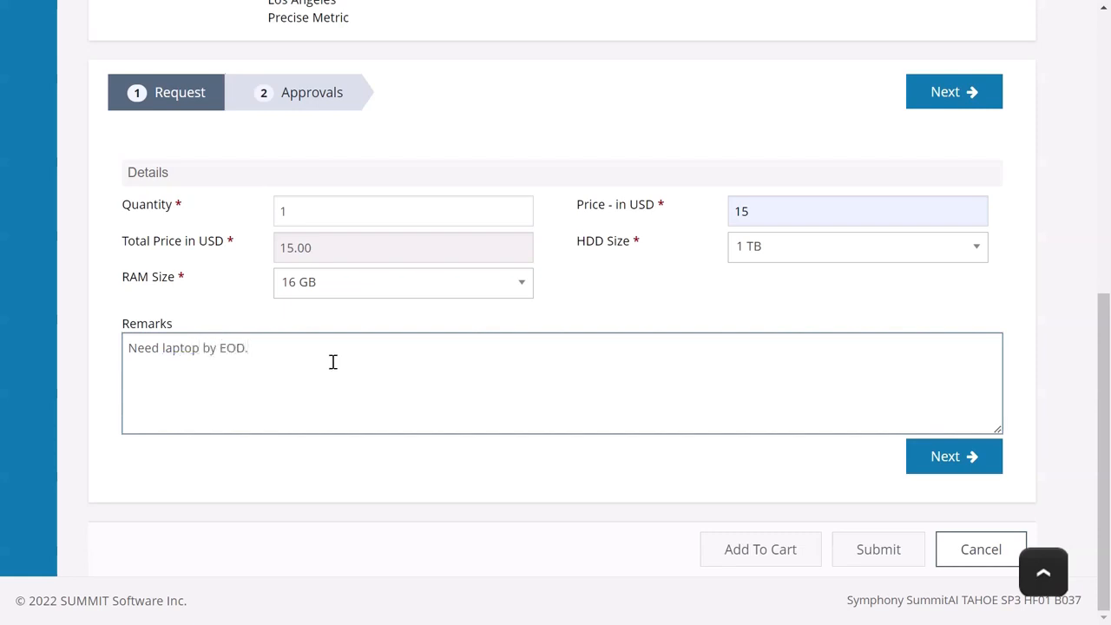
{"action": "left_click", "coordinate": [954, 95]}
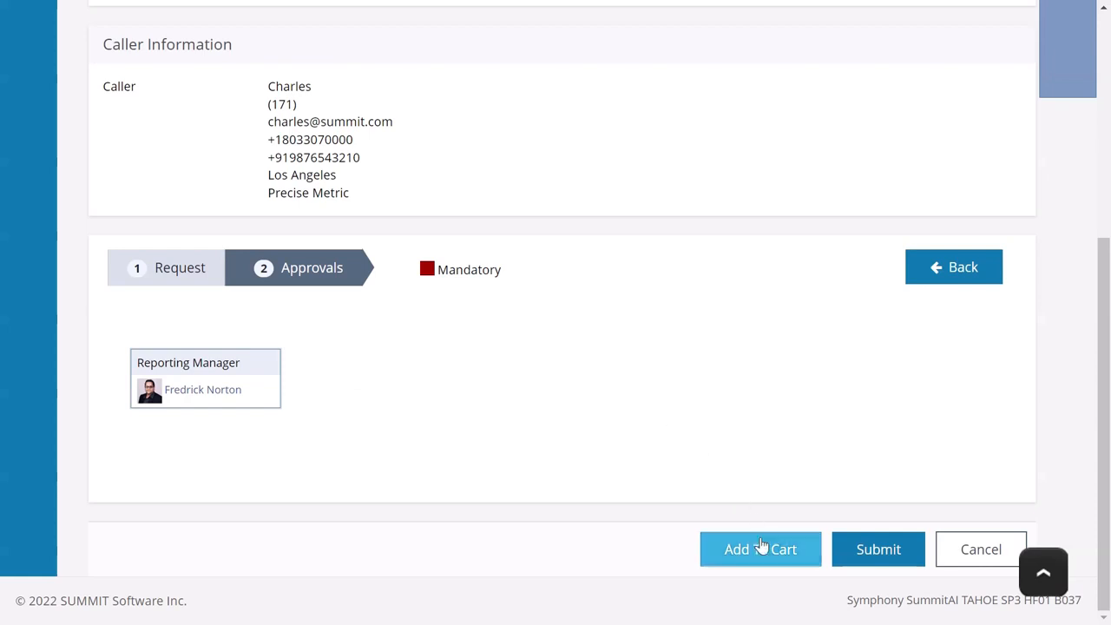
{"action": "left_click", "coordinate": [875, 550]}
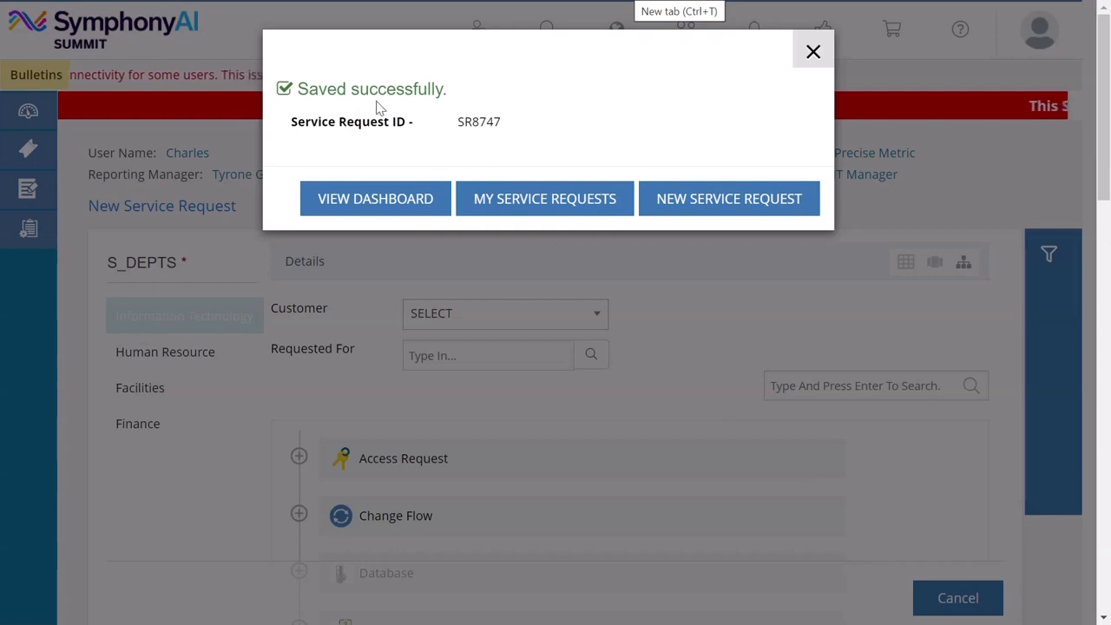